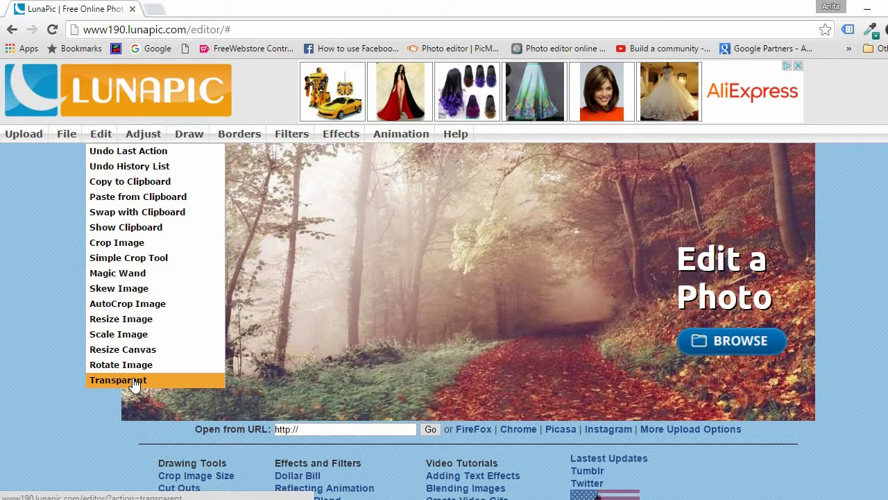
# Step: Upload HiRes.jpg into LunaPic's Edit > Transparent background tool
pyautogui.click(133, 379)
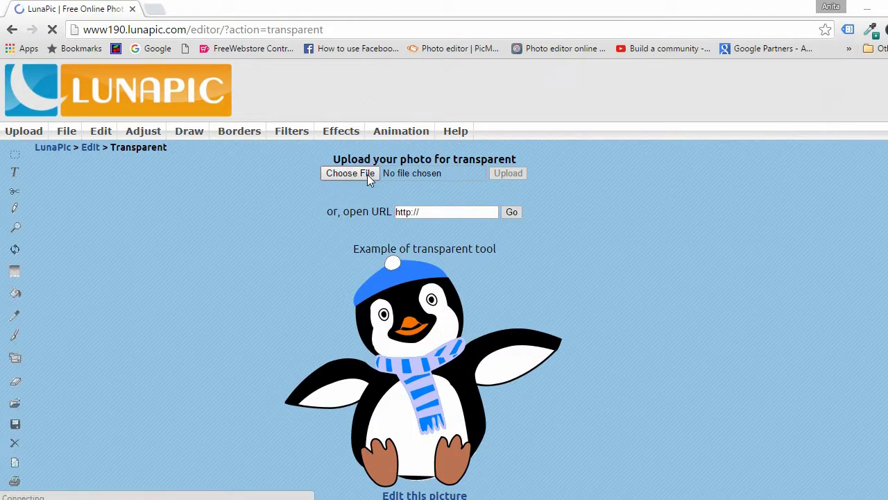
pyautogui.click(368, 176)
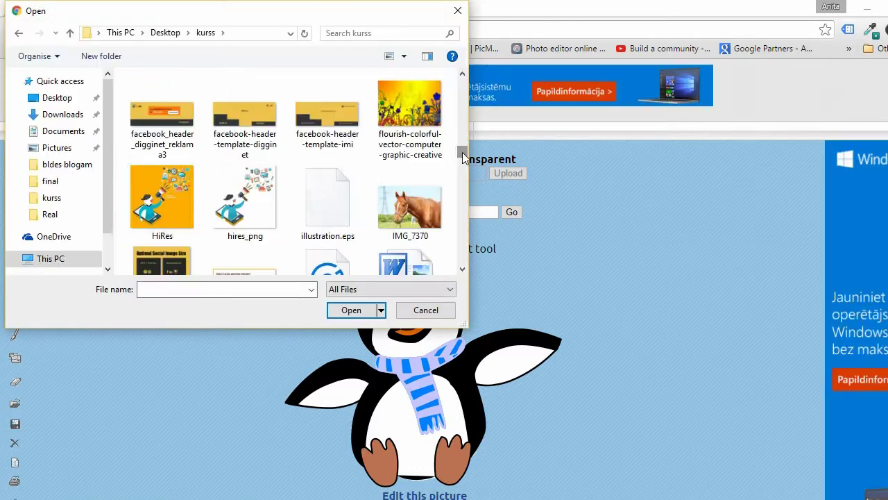
pyautogui.doubleClick(171, 186)
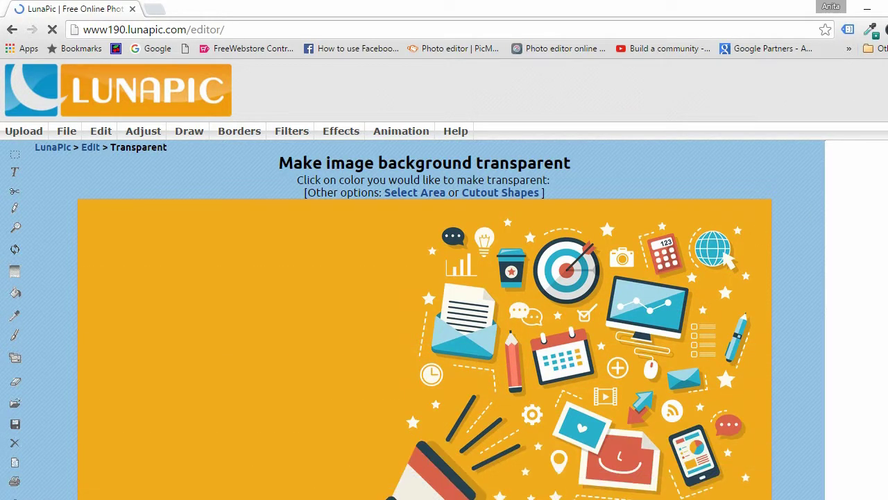
# Step: Click the illustration's orange background to make that colour transparent
pyautogui.scroll(-3, 444, 277)
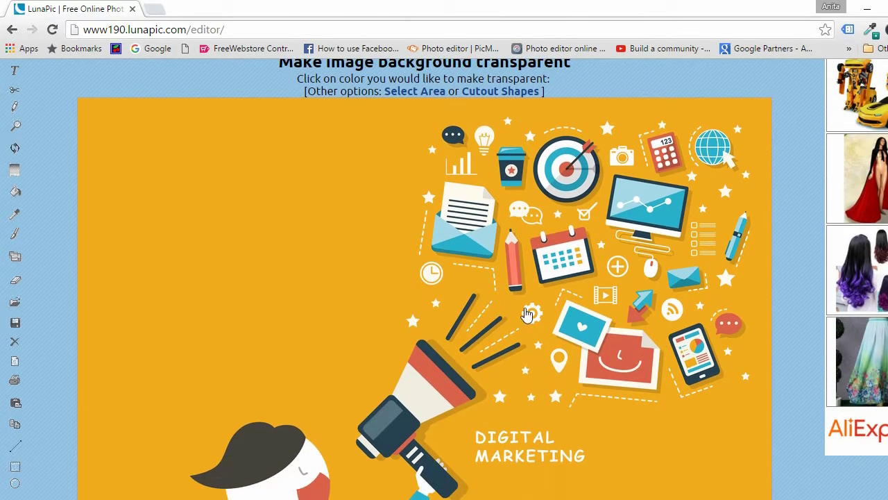
pyautogui.click(349, 247)
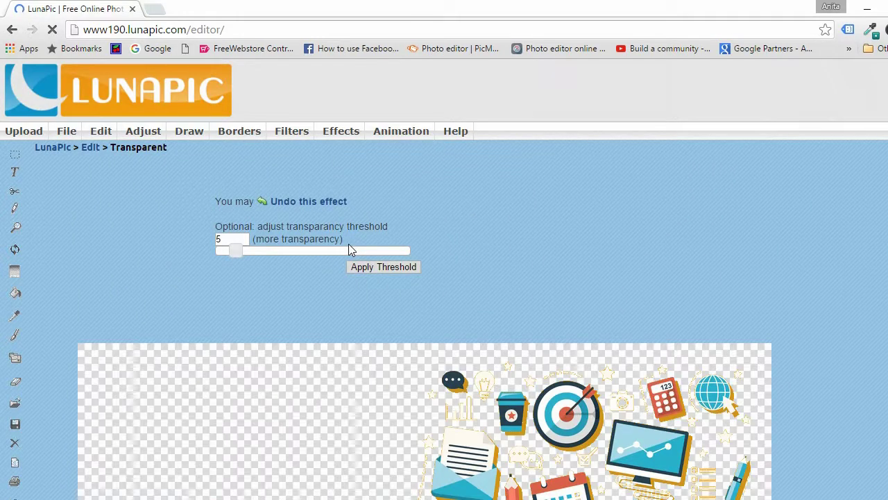
pyautogui.scroll(-3, 444, 278)
pyautogui.scroll(-1, 444, 278)
pyautogui.scroll(-2, 445, 278)
pyautogui.scroll(-1, 444, 278)
pyautogui.scroll(-1, 445, 278)
pyautogui.scroll(-1, 444, 278)
pyautogui.scroll(-2, 425, 278)
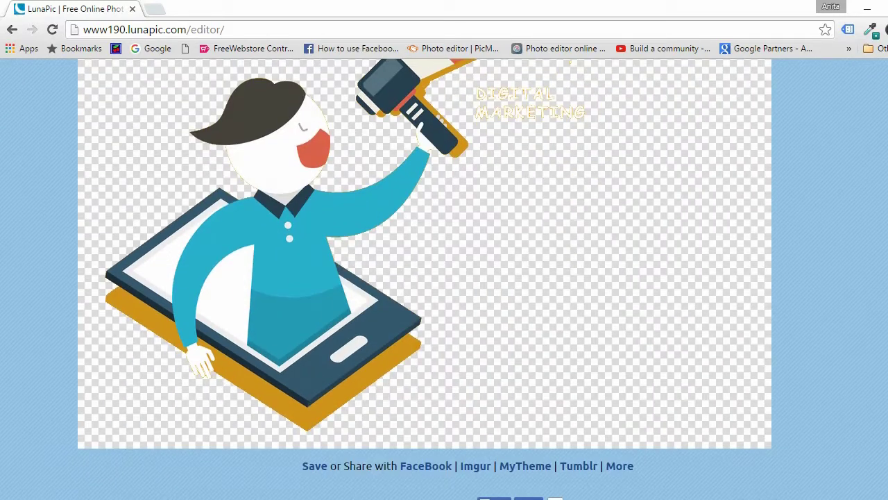
pyautogui.scroll(-1, 787, 308)
# Step: Raise the transparency threshold slider to 15
pyautogui.click(469, 491)
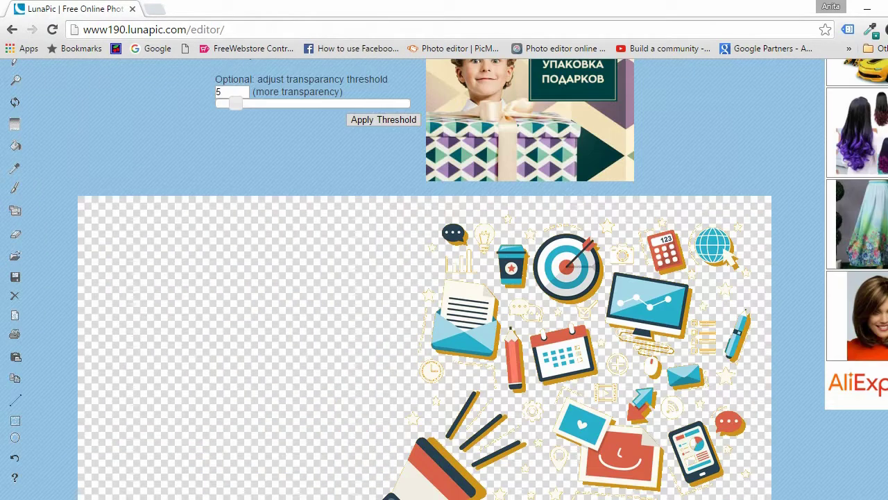
pyautogui.scroll(1, 444, 277)
pyautogui.scroll(1, 444, 278)
pyautogui.scroll(1, 445, 278)
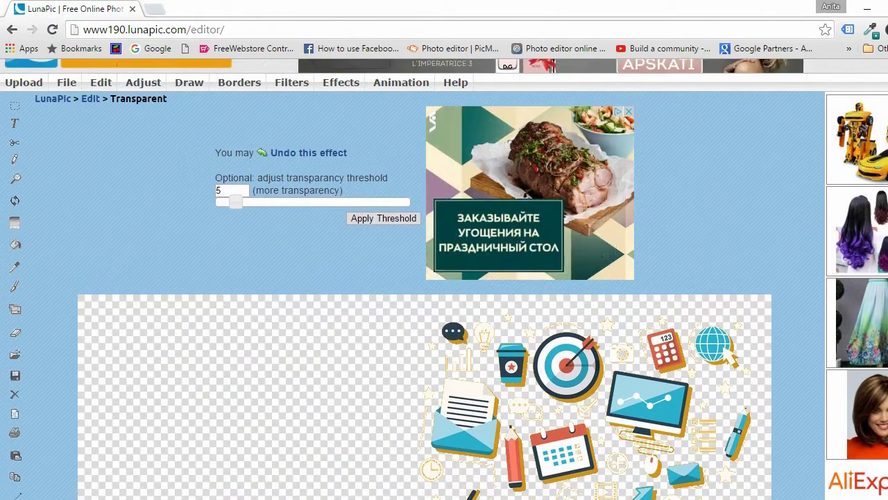
pyautogui.scroll(-2, 238, 119)
pyautogui.moveTo(236, 116); pyautogui.dragTo(256, 119)
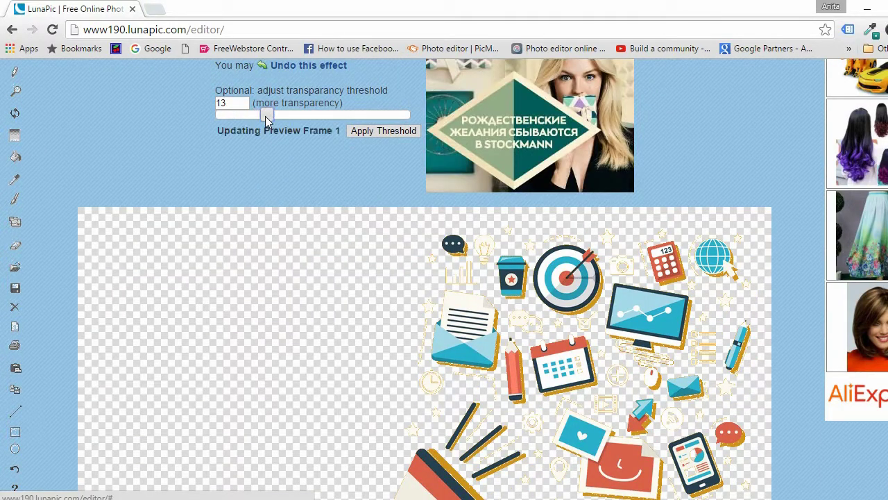
pyautogui.scroll(-3, 256, 119)
pyautogui.scroll(-6, 425, 277)
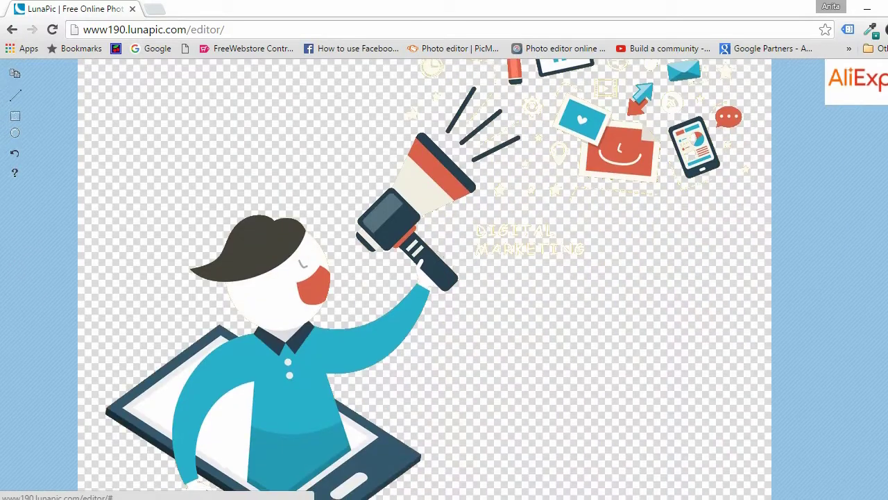
pyautogui.scroll(3, 425, 277)
pyautogui.scroll(-3, 425, 277)
pyautogui.scroll(5, 400, 266)
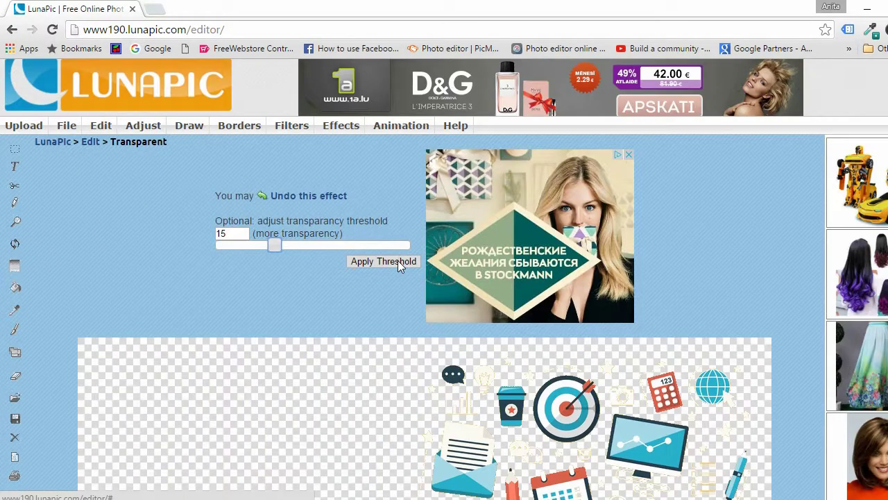
# Step: Apply the 15 threshold and save the transparent illustration as PNG in the kurss folder
pyautogui.click(384, 261)
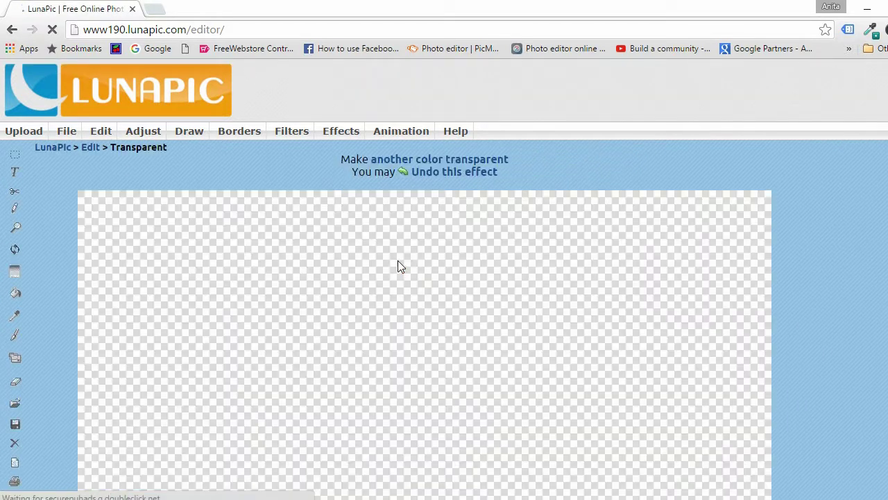
pyautogui.scroll(-1, 416, 181)
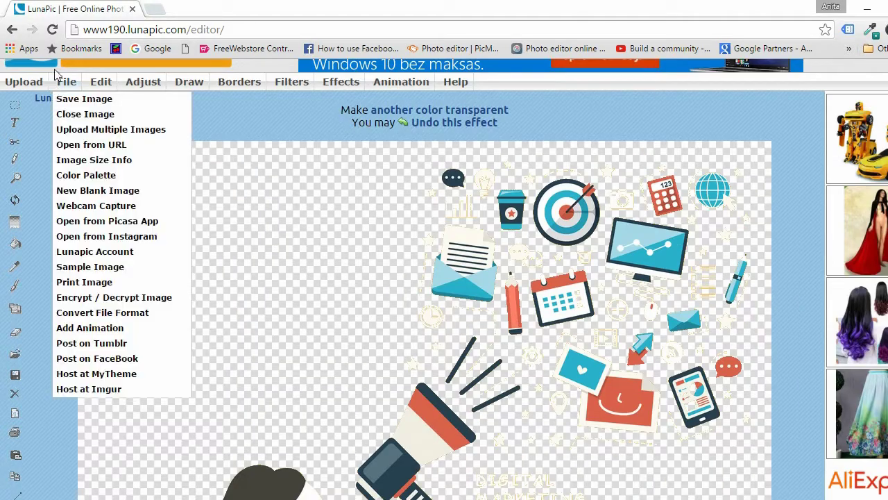
pyautogui.click(64, 98)
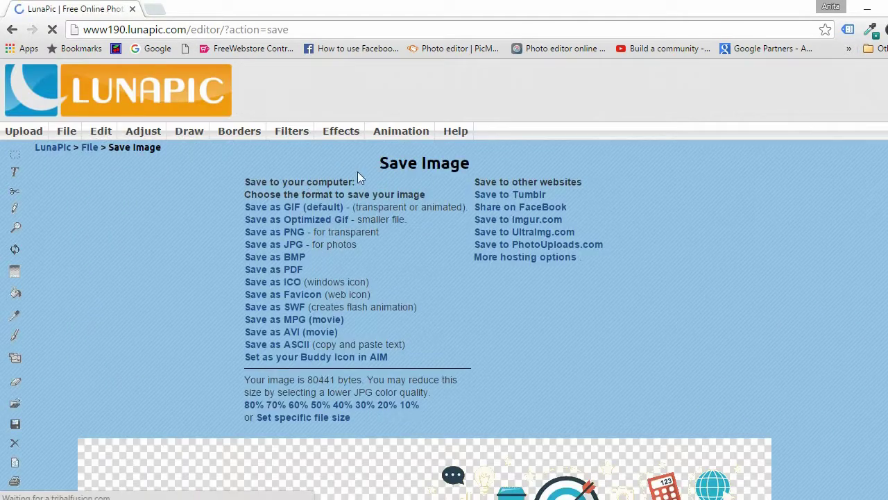
pyautogui.click(292, 233)
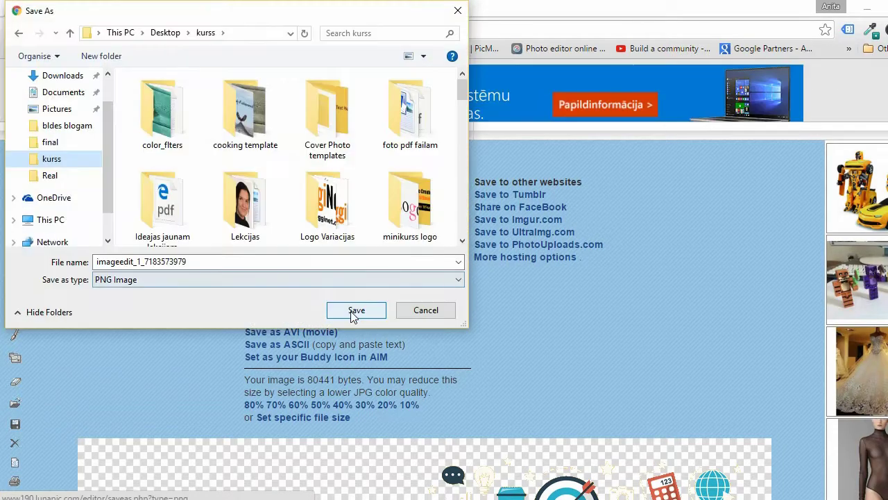
pyautogui.click(355, 310)
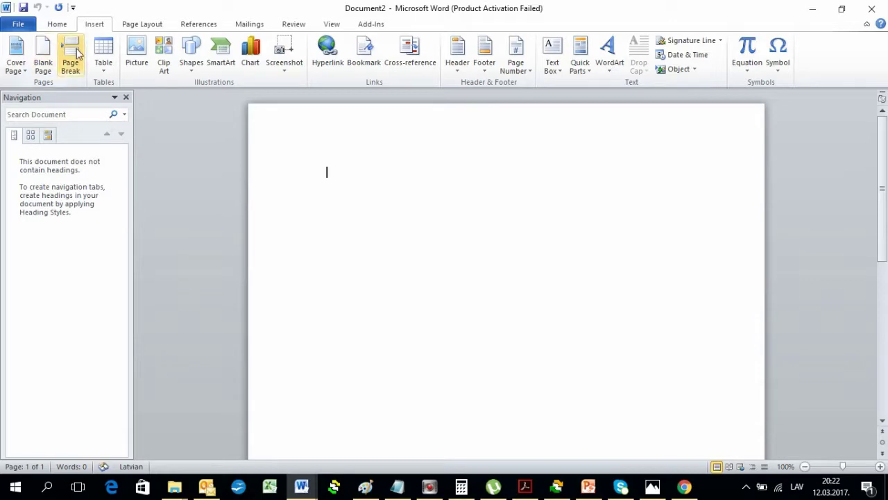
# Step: Insert the horse photo onto page one with Insert > Picture
pyautogui.click(127, 52)
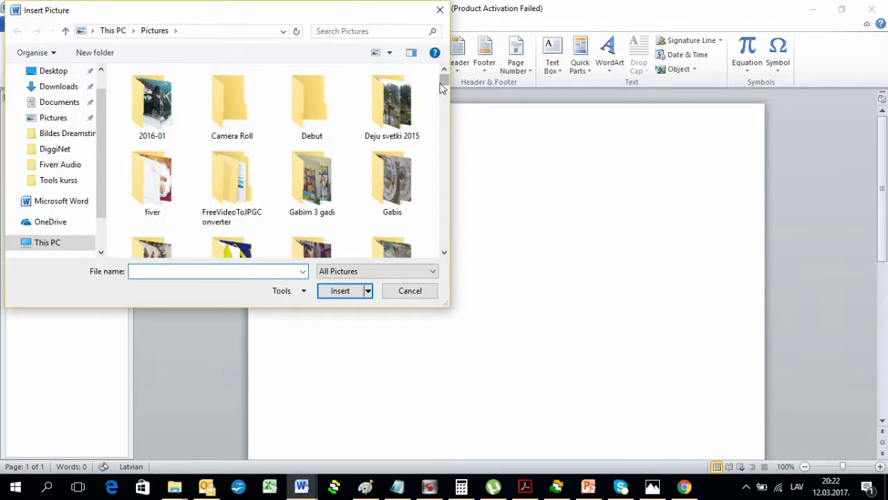
pyautogui.moveTo(445, 83); pyautogui.dragTo(445, 167)
pyautogui.press('Escape')
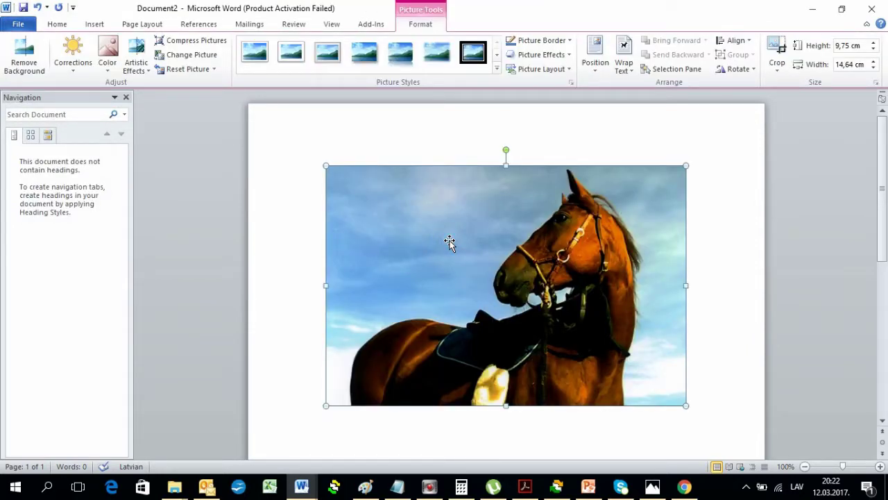
# Step: Remove the horse photo's background, extending the kept area to the top edge, and keep changes
pyautogui.click(34, 52)
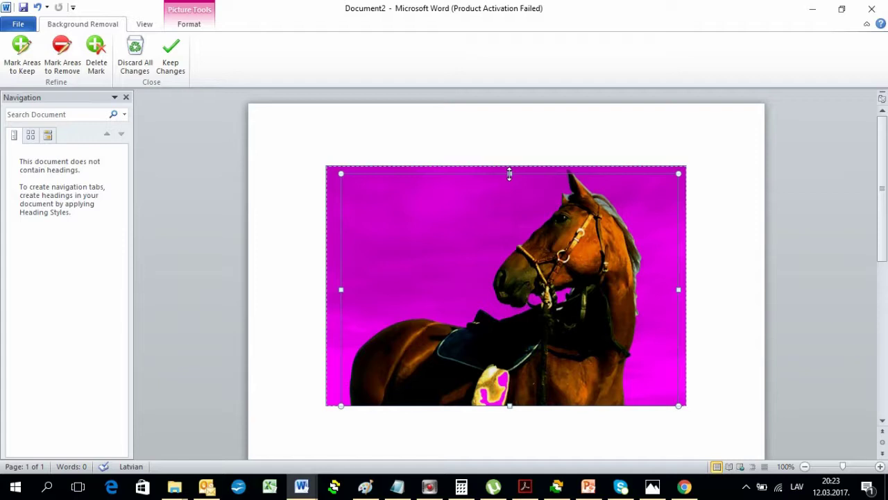
pyautogui.click(510, 174)
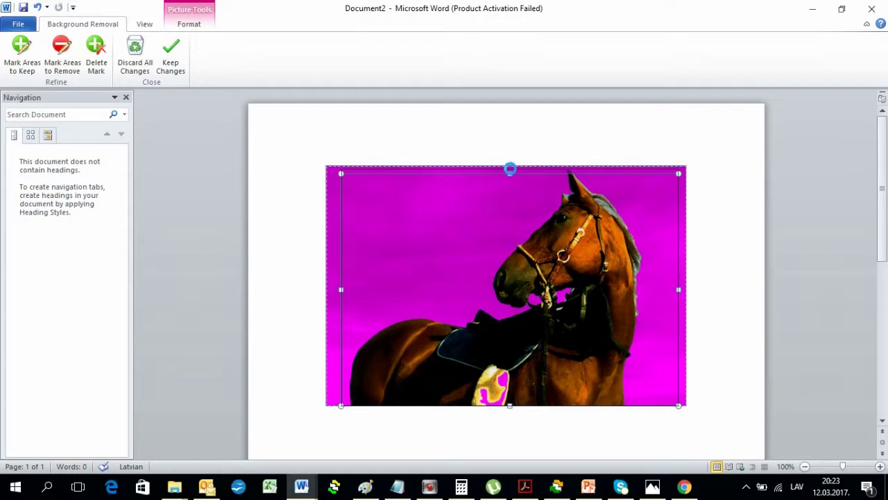
pyautogui.moveTo(510, 173); pyautogui.dragTo(510, 168)
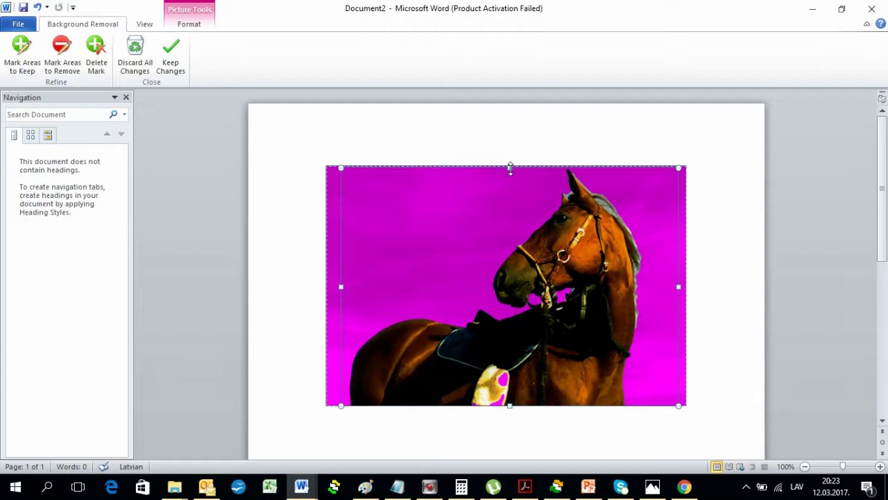
pyautogui.click(174, 56)
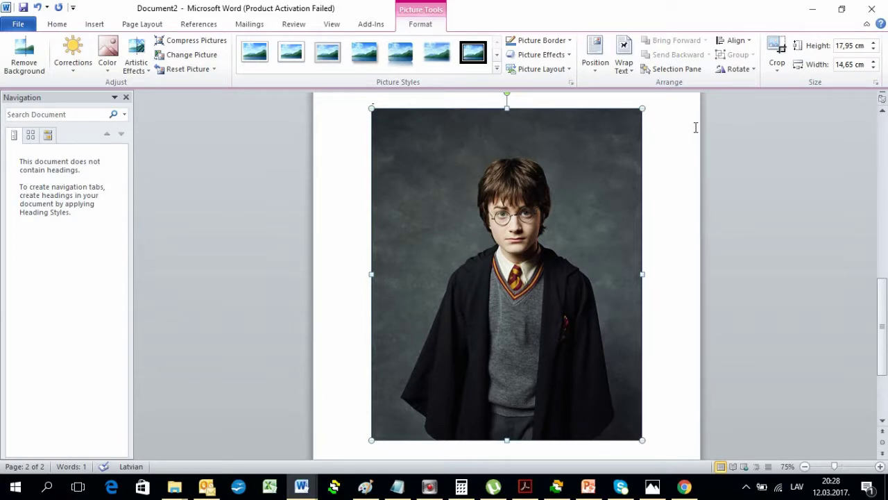
# Step: Start background removal on the portrait, mark the sweater to keep, and delete a stray removal mark
pyautogui.click(28, 62)
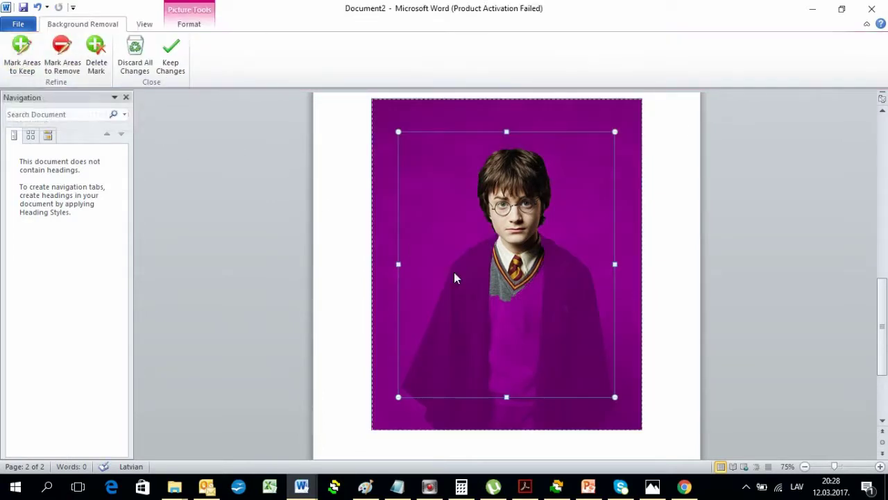
pyautogui.click(22, 56)
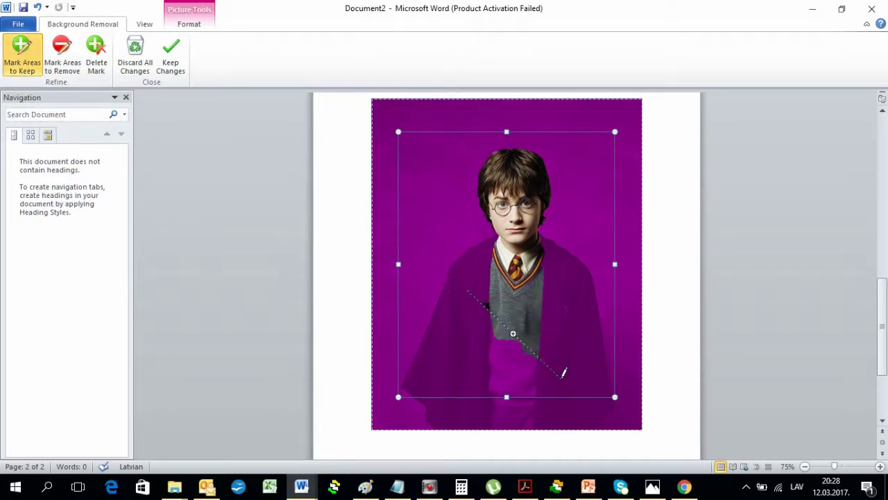
pyautogui.moveTo(563, 277); pyautogui.dragTo(594, 368)
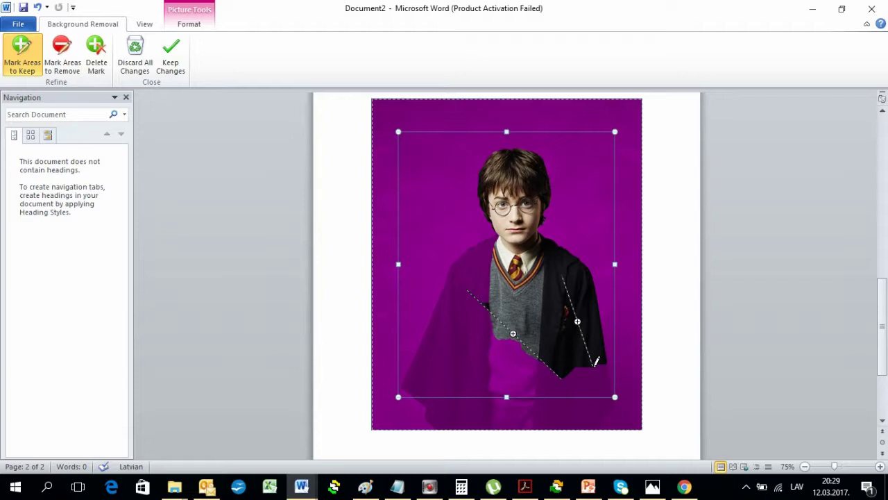
pyautogui.click(62, 56)
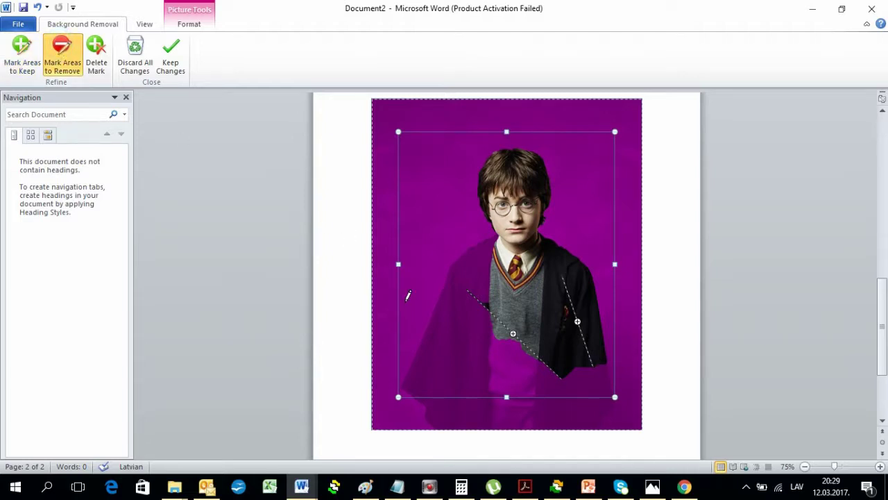
pyautogui.moveTo(504, 310); pyautogui.dragTo(559, 287)
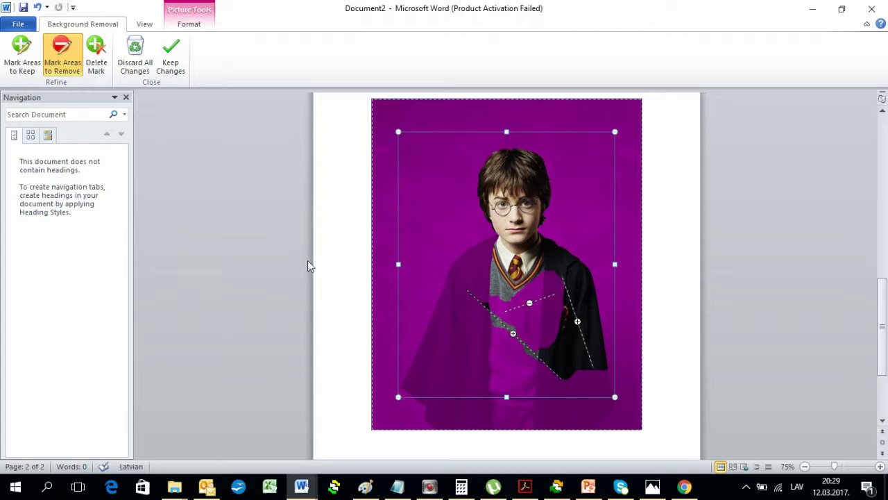
pyautogui.click(104, 52)
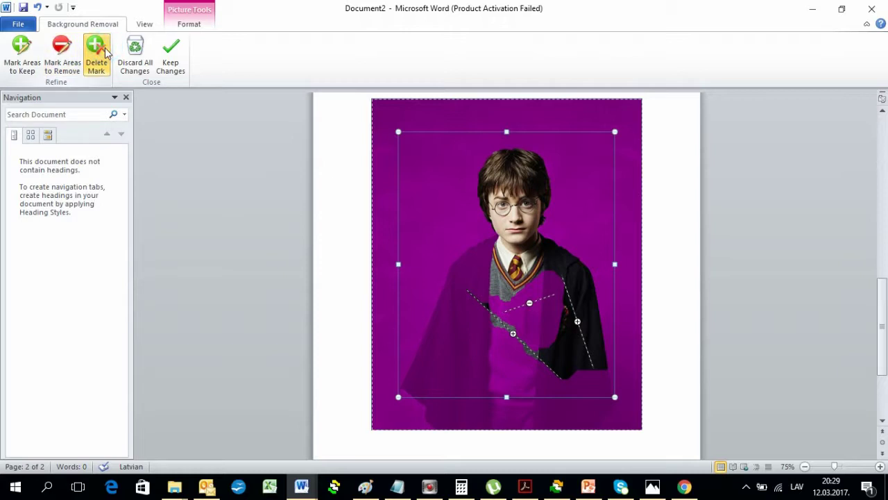
pyautogui.click(530, 303)
# Step: Mark the robe's left sleeve and the sweater's sides, middle and bottom to keep, stretching to the image bottom
pyautogui.click(513, 333)
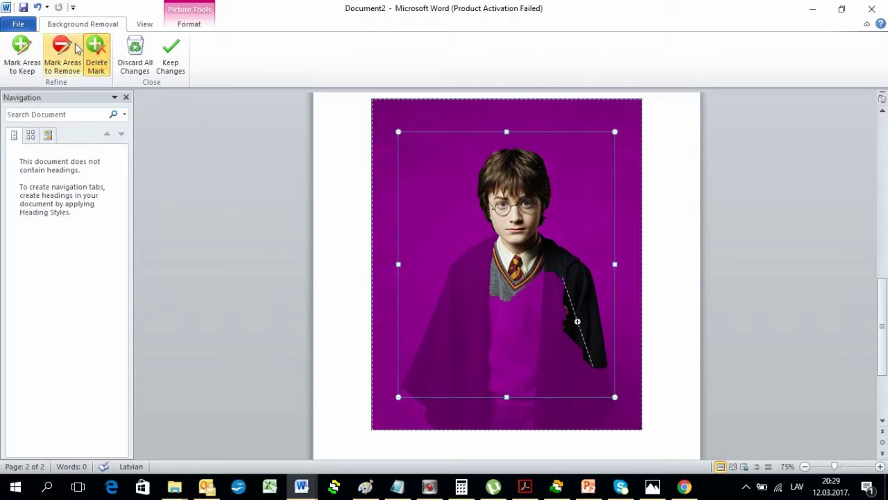
pyautogui.click(22, 52)
pyautogui.click(479, 256)
pyautogui.moveTo(477, 264); pyautogui.dragTo(421, 377)
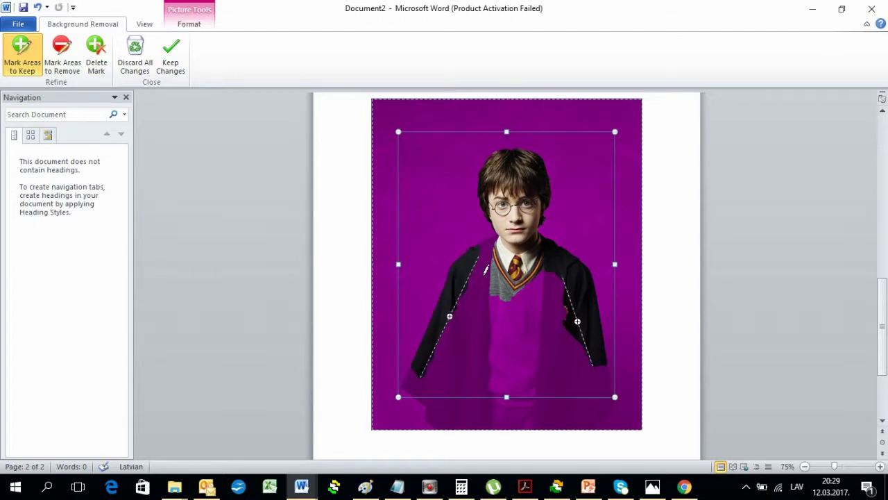
pyautogui.moveTo(485, 251); pyautogui.dragTo(486, 369)
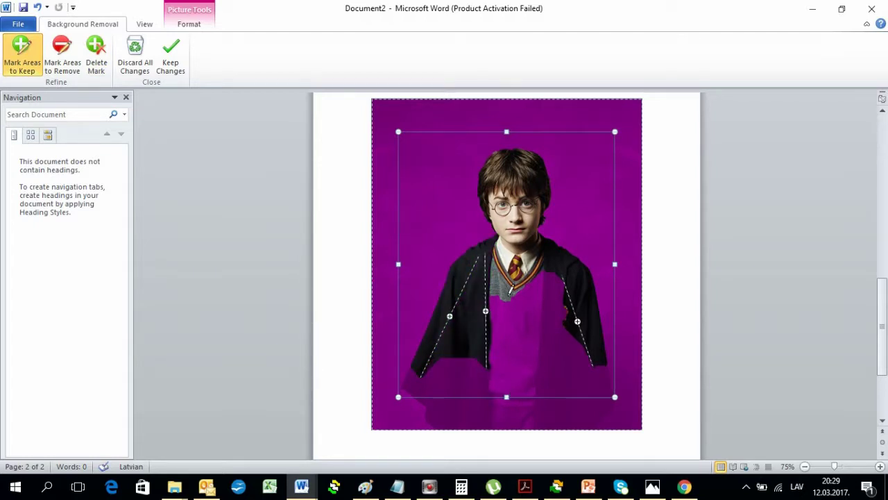
pyautogui.moveTo(517, 305); pyautogui.dragTo(592, 376)
pyautogui.moveTo(535, 287); pyautogui.dragTo(497, 383)
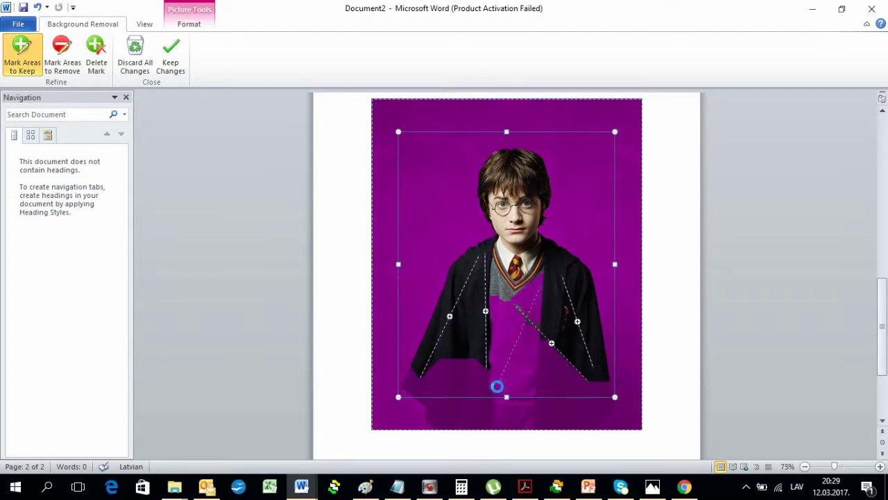
pyautogui.moveTo(443, 385); pyautogui.dragTo(572, 381)
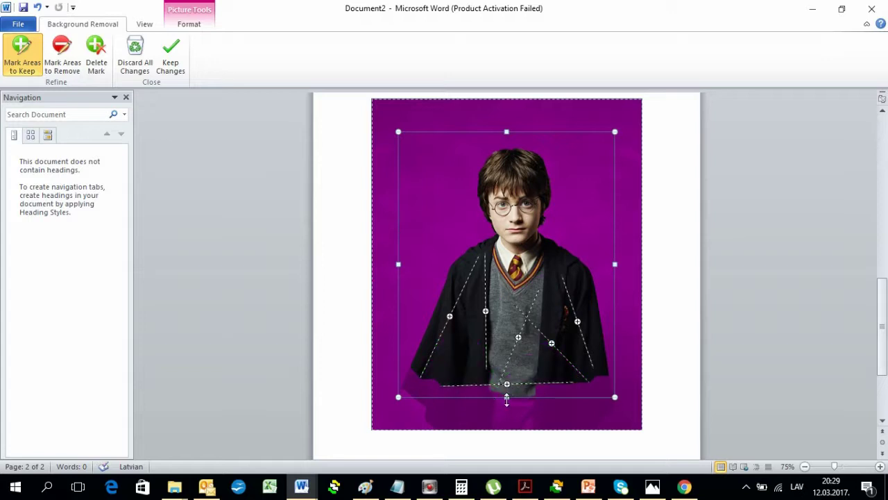
pyautogui.moveTo(506, 397); pyautogui.dragTo(506, 430)
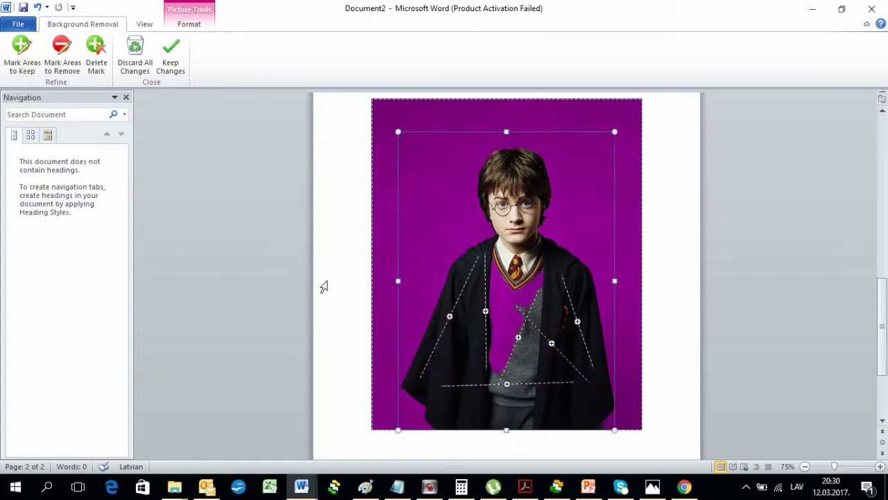
# Step: Mark the sweater's purple V and remaining area to keep
pyautogui.click(22, 56)
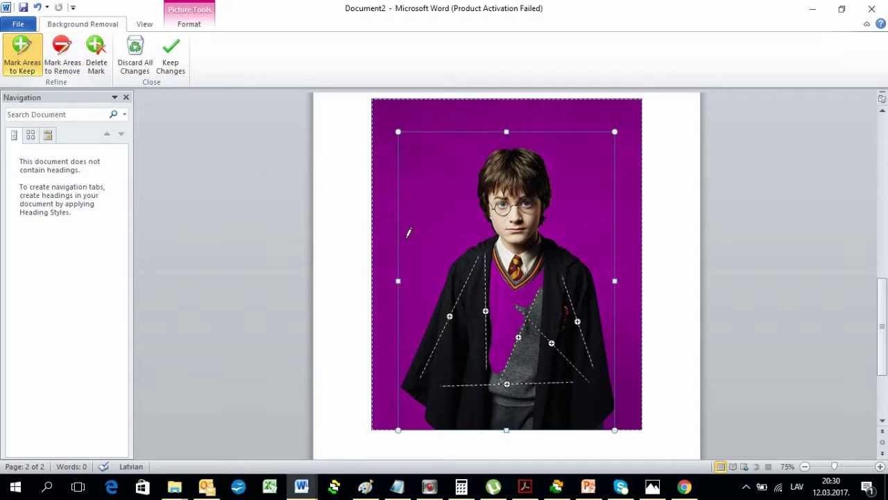
pyautogui.moveTo(496, 277); pyautogui.dragTo(518, 340)
pyautogui.moveTo(498, 307); pyautogui.dragTo(497, 355)
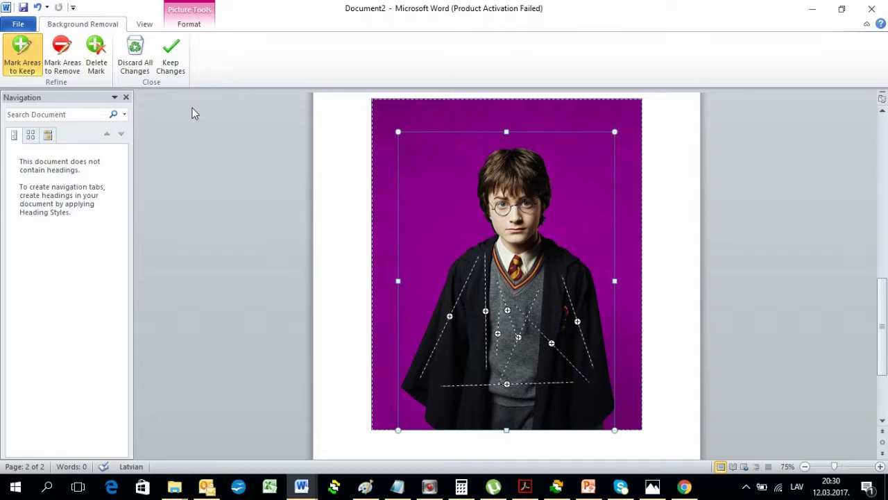
# Step: Apply the portrait's background removal and save it as a PNG picture named 'poter'
pyautogui.click(170, 55)
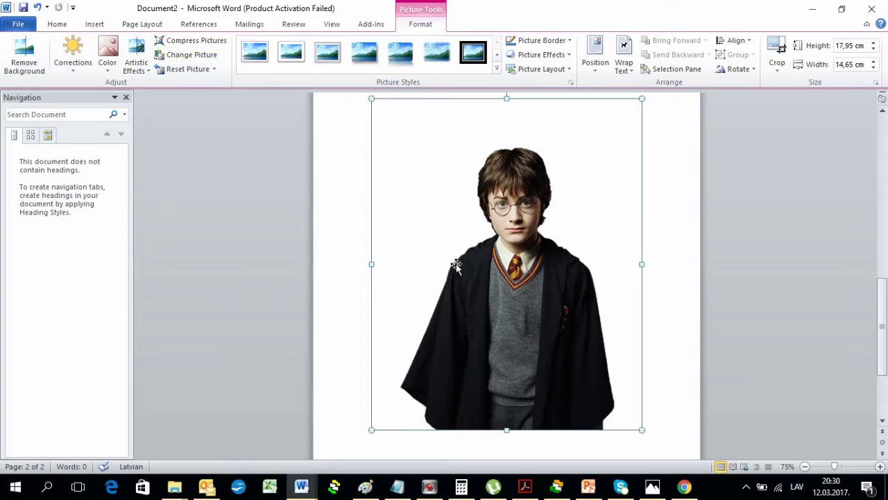
pyautogui.rightClick(526, 327)
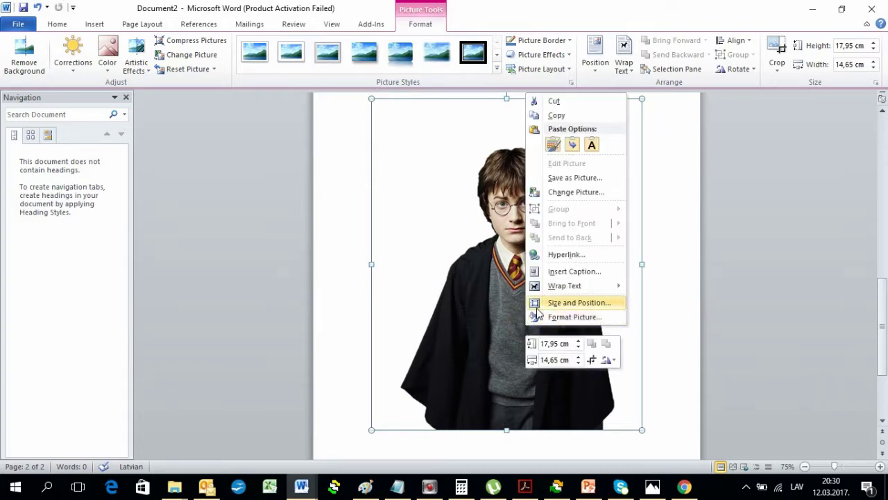
pyautogui.click(589, 179)
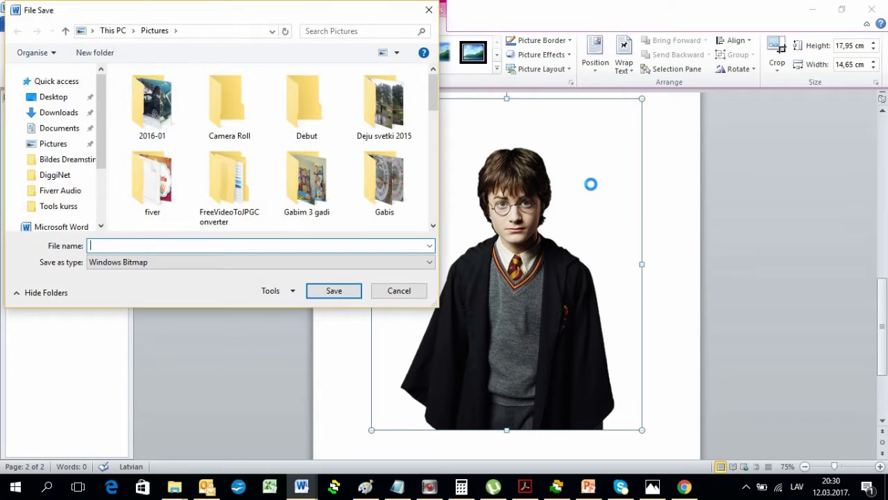
pyautogui.click(281, 263)
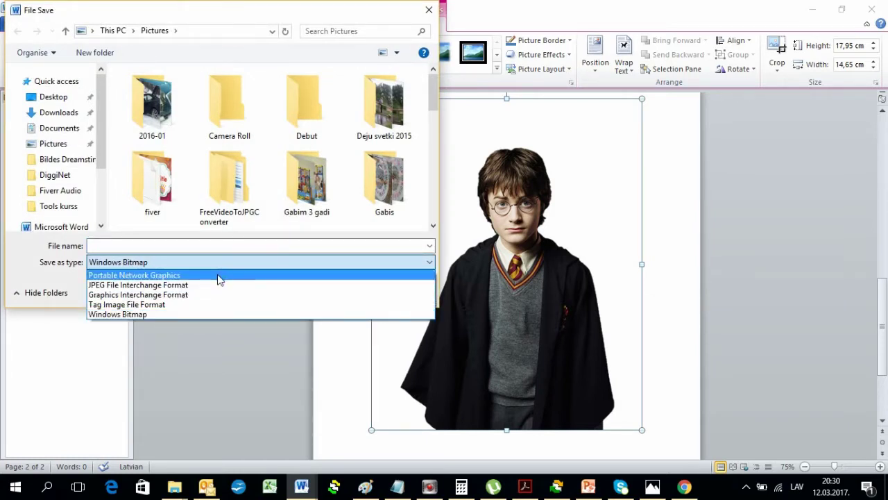
pyautogui.click(217, 275)
pyautogui.click(232, 245)
pyautogui.write('poter')
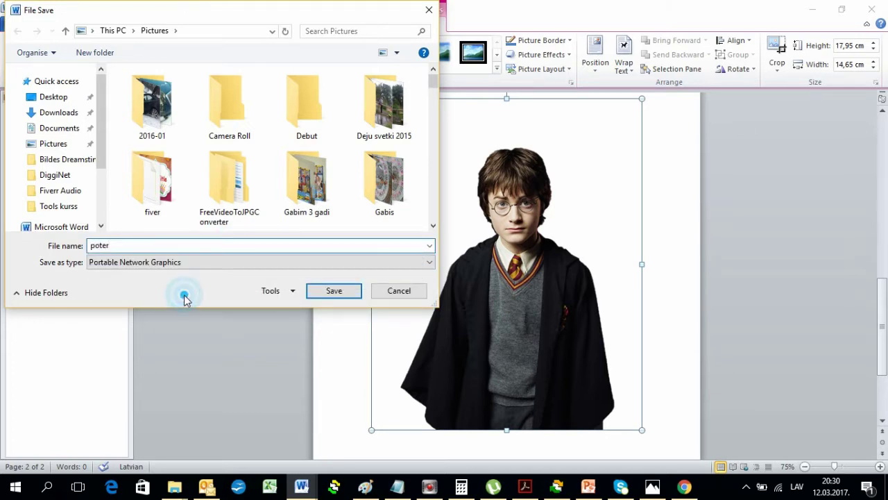